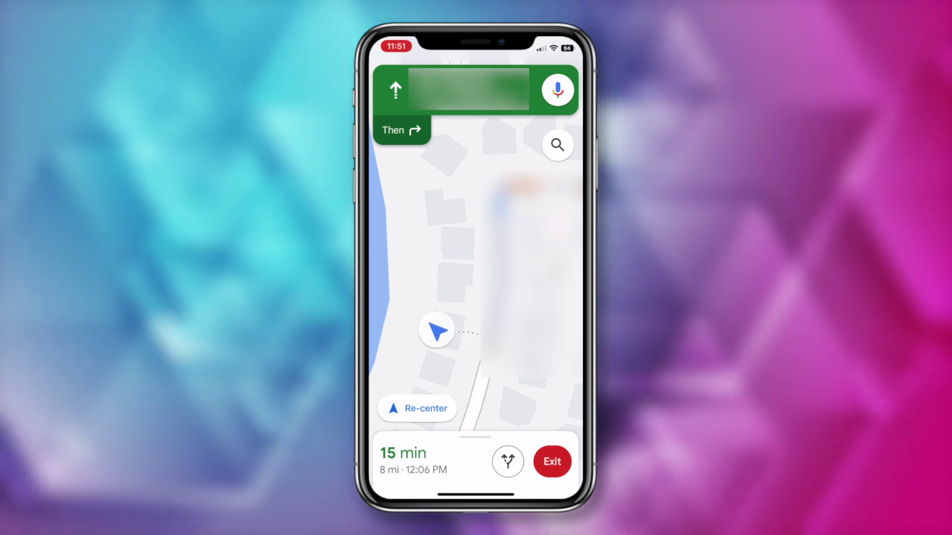
Pick the yellow SUV from the vehicle icon row as the navigation icon.
left_click(436, 331)
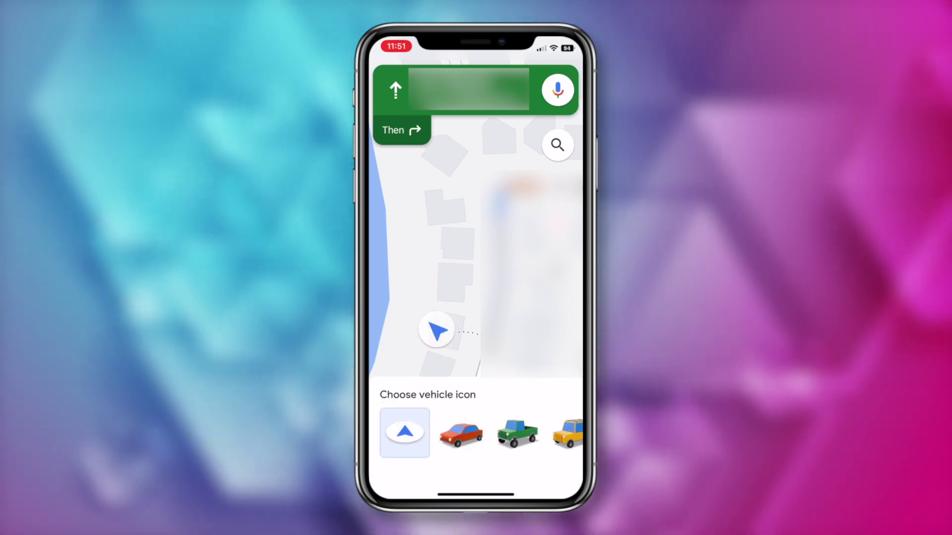
scroll(476, 433, "right", 2)
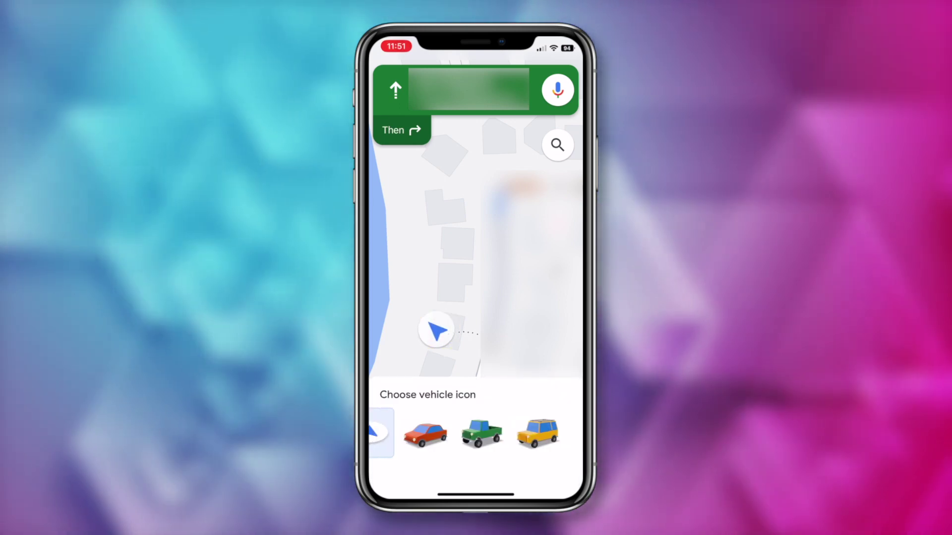
left_click(534, 433)
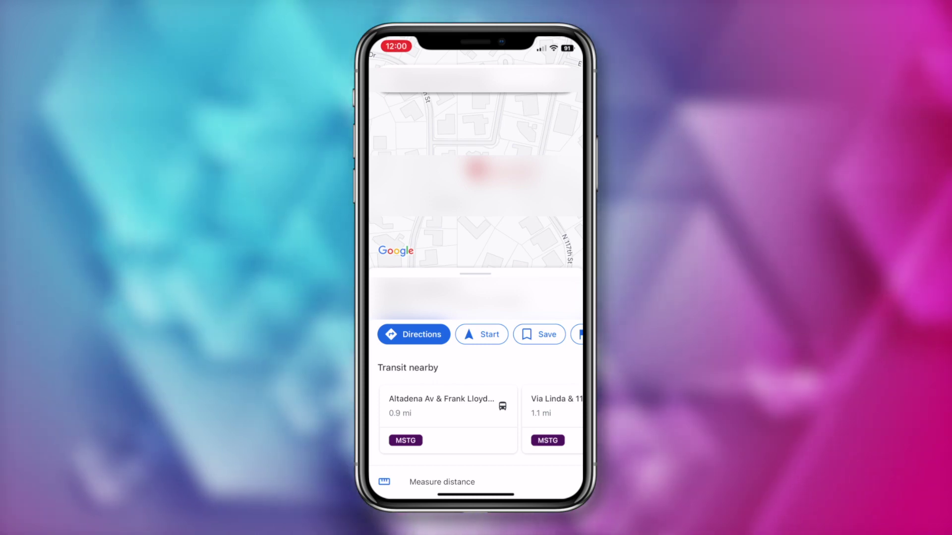
Give this place the label 'Work' and start a new search for the Florence cathedral.
scroll(476, 334, "right", 2)
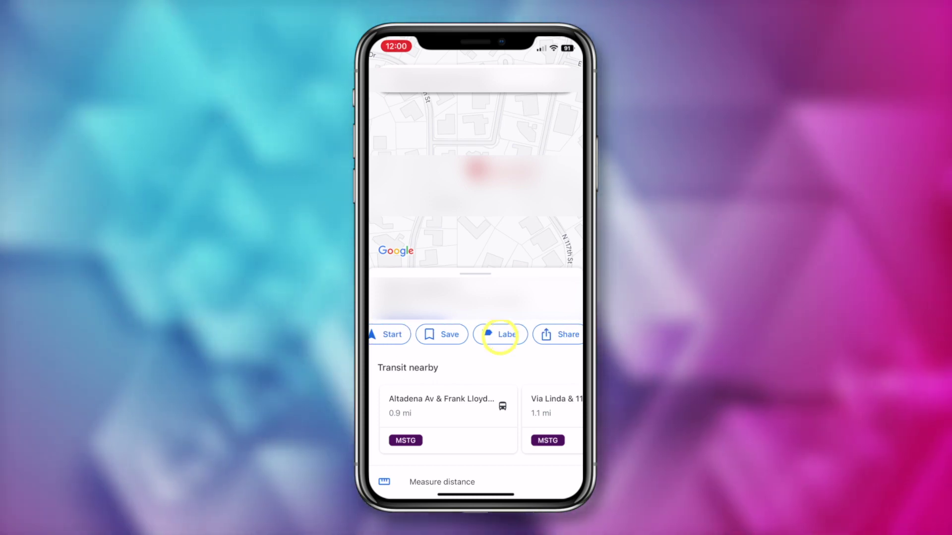
left_click(500, 336)
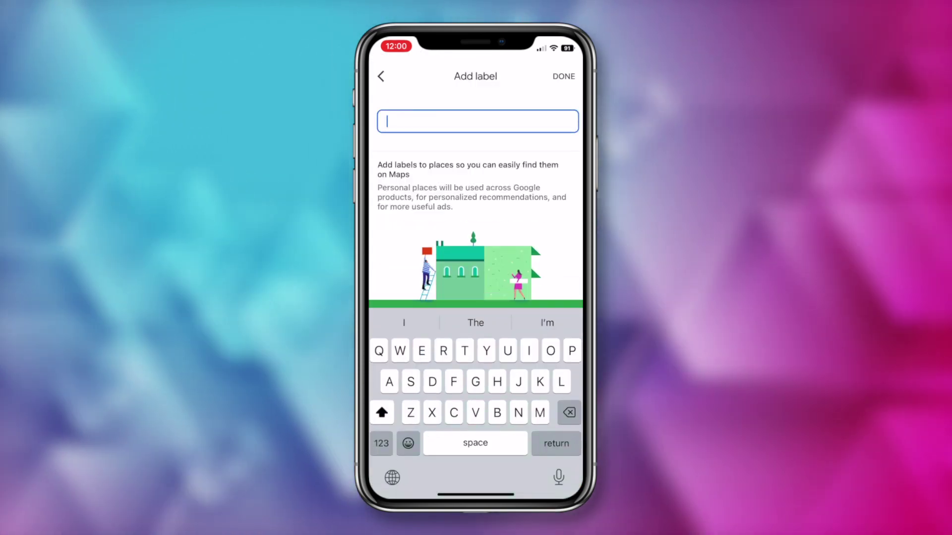
type("Work")
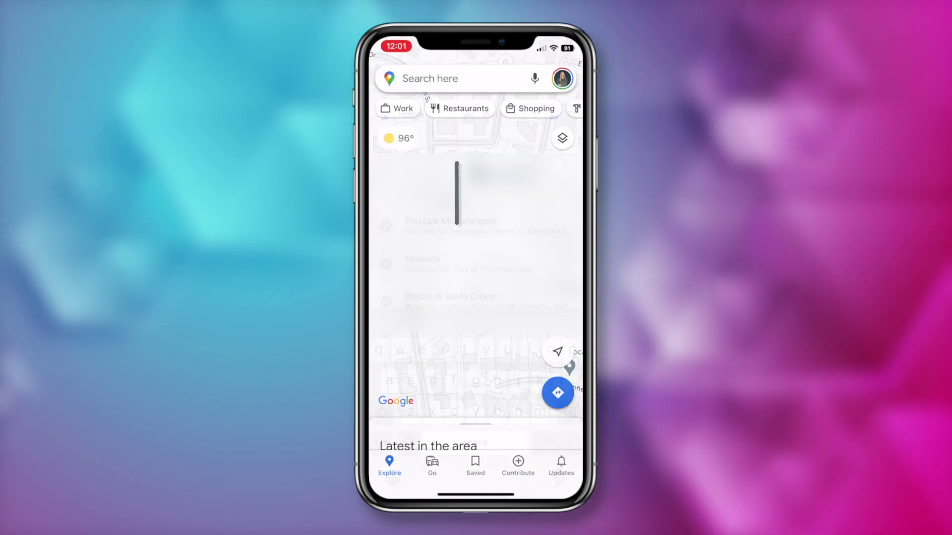
left_click(430, 79)
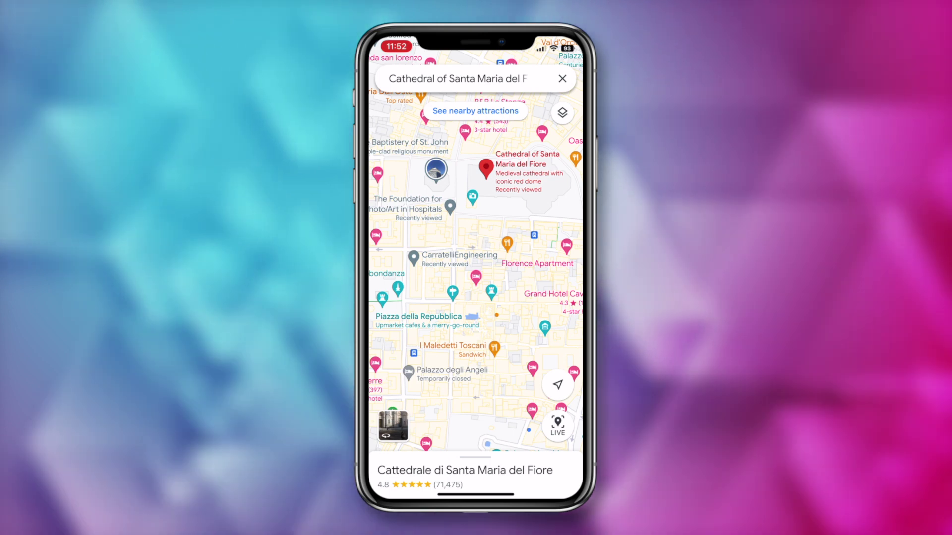
Drop a pin by the cathedral and measure a two-leg line toward Piazza della Signoria, totalling 0.263 mi.
left_click(486, 167)
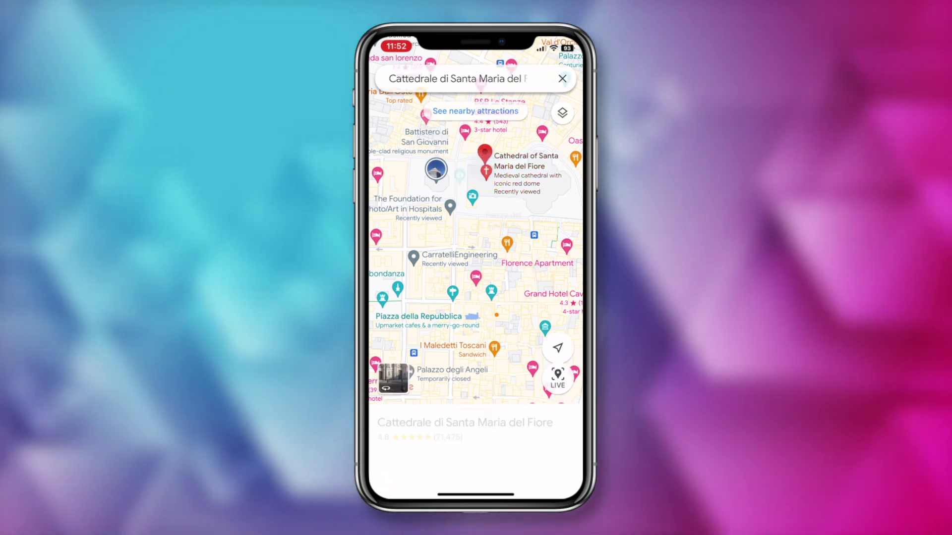
left_click(433, 359)
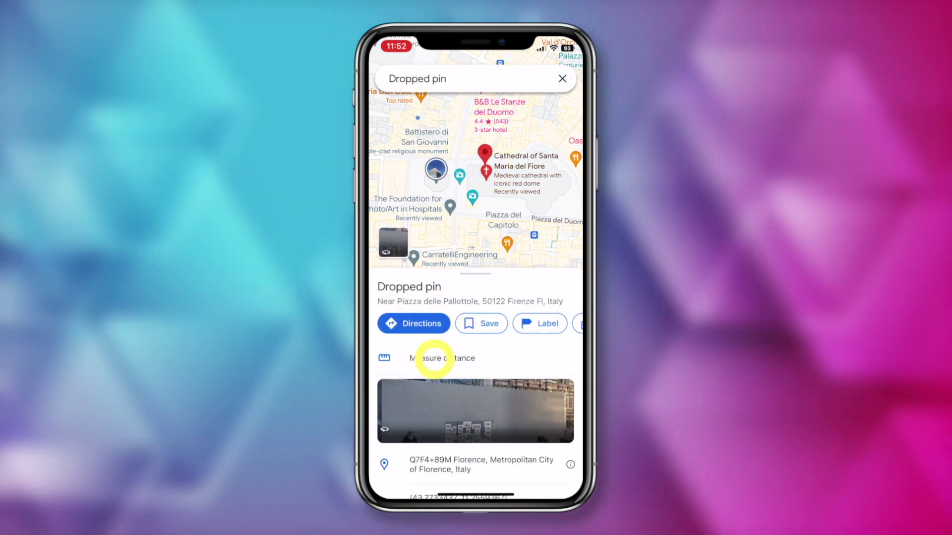
left_click_drag(475, 298, 446, 259)
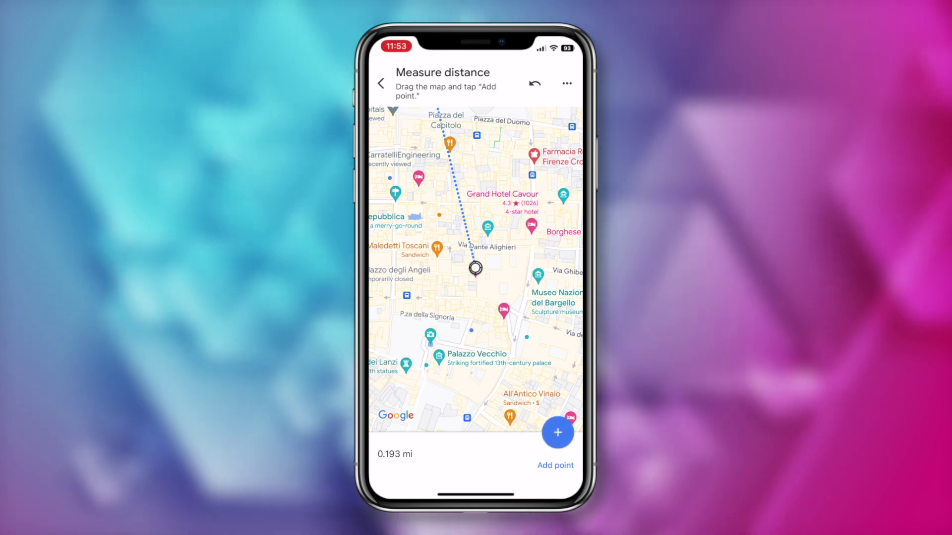
left_click(557, 432)
left_click_drag(476, 298, 506, 231)
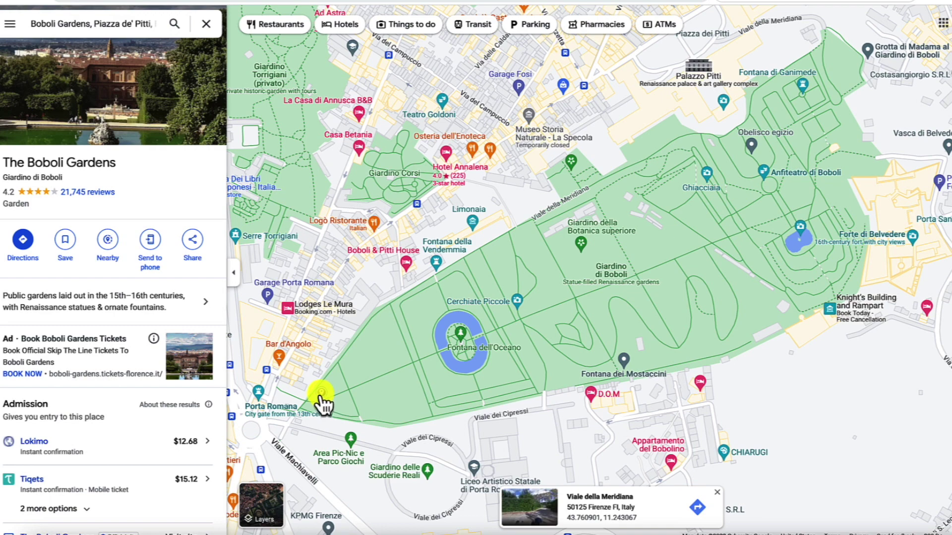
Start a distance measurement near Porta Romana with a first point on the garden edge.
right_click(321, 397)
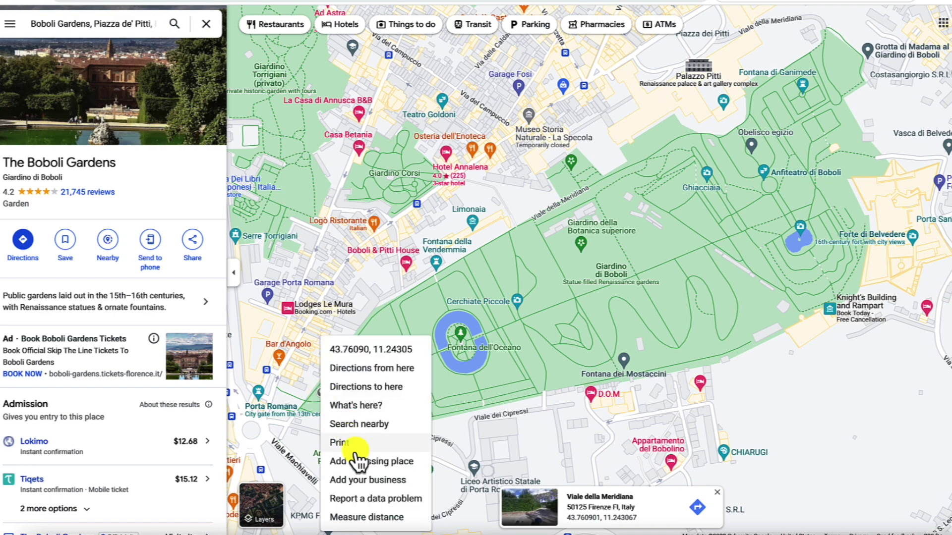
left_click(370, 518)
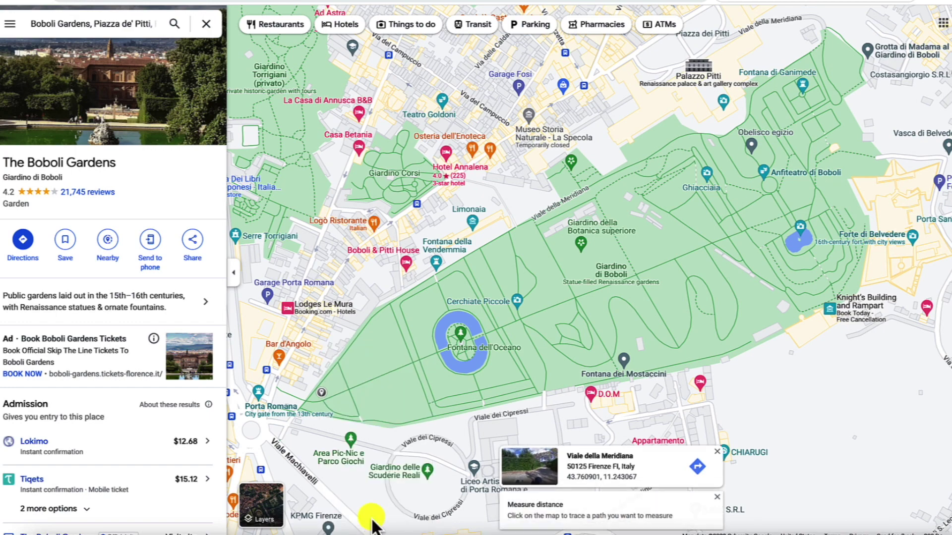
left_click(531, 220)
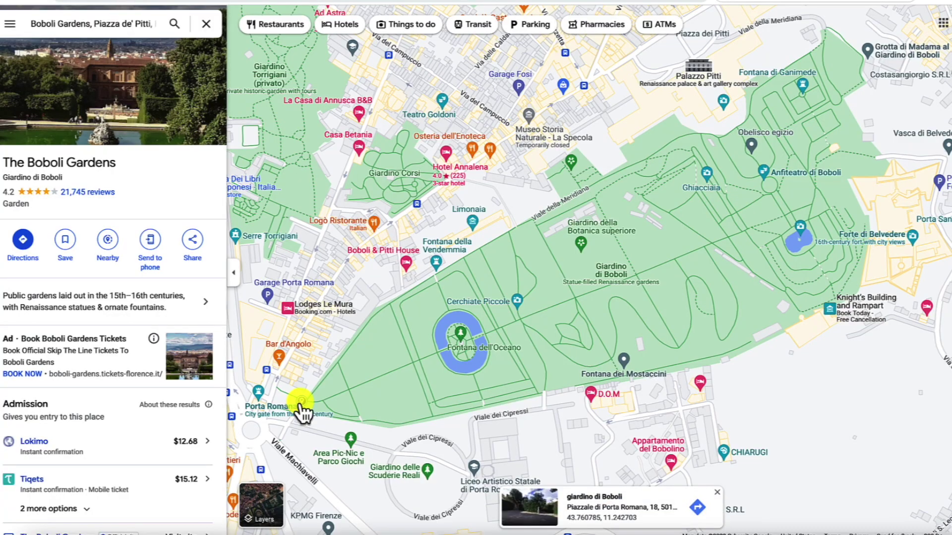
Restart at the Porta Romana corner and close the outline around the gardens, totalling 1.51 mi.
right_click(302, 402)
left_click(337, 518)
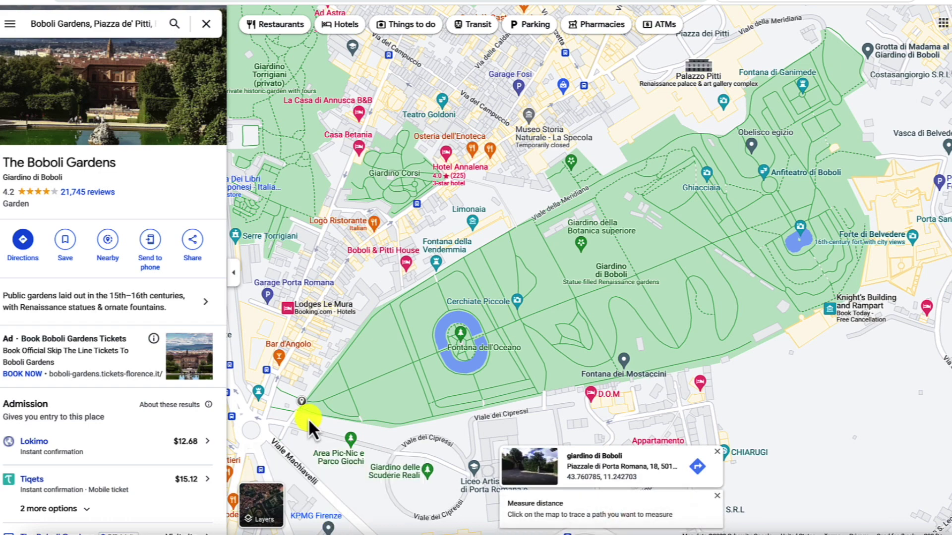
left_click(373, 312)
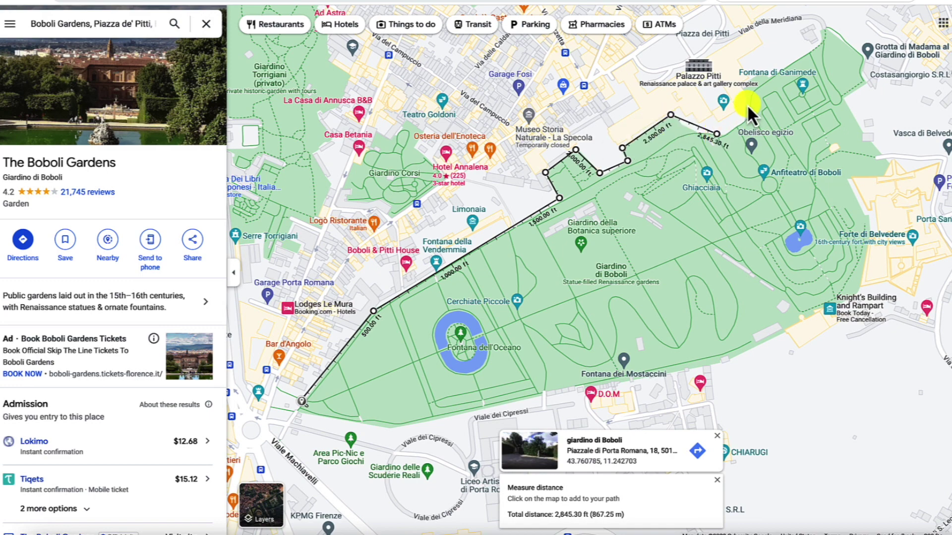
left_click(827, 29)
left_click(860, 51)
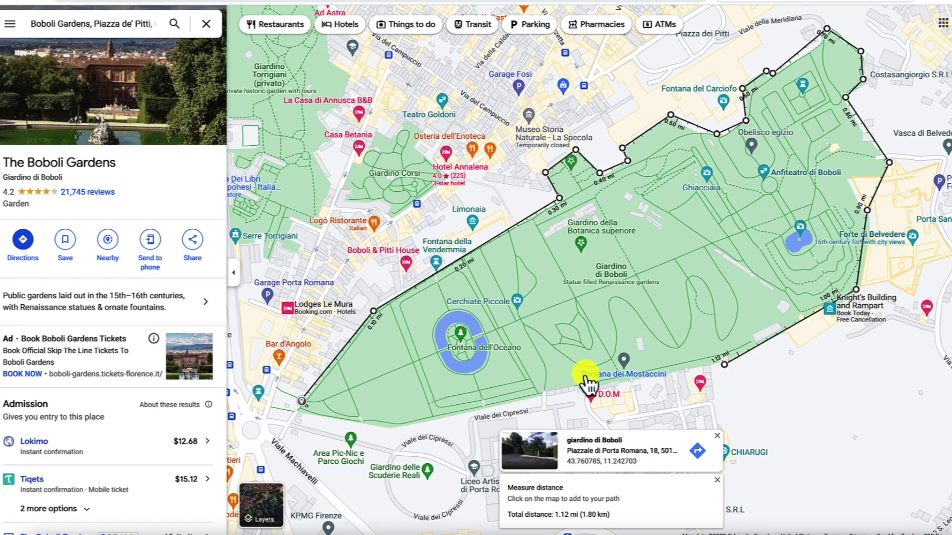
left_click(302, 404)
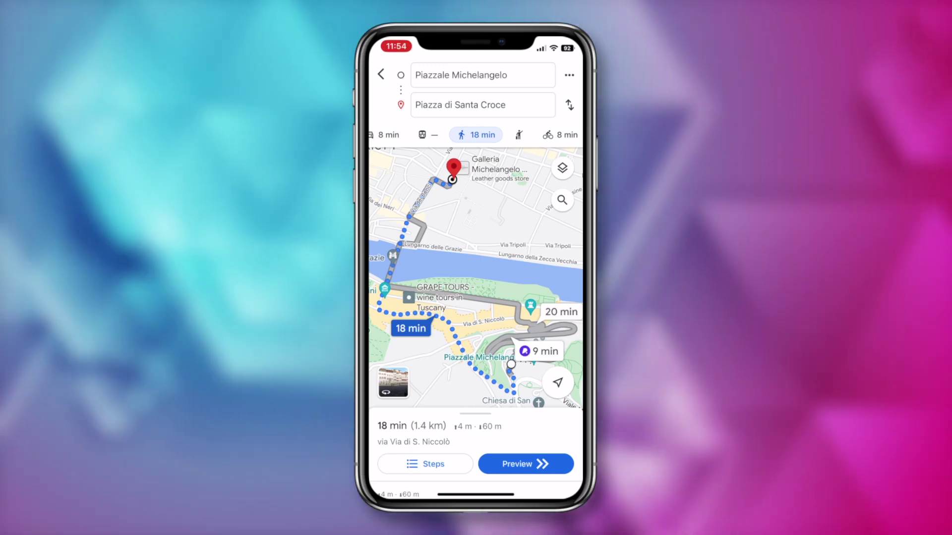
Turn on a leave-on-time reminder for Piazza di Santa Croce, arriving by Mon Sep 26, 12:00 PM.
left_click(425, 464)
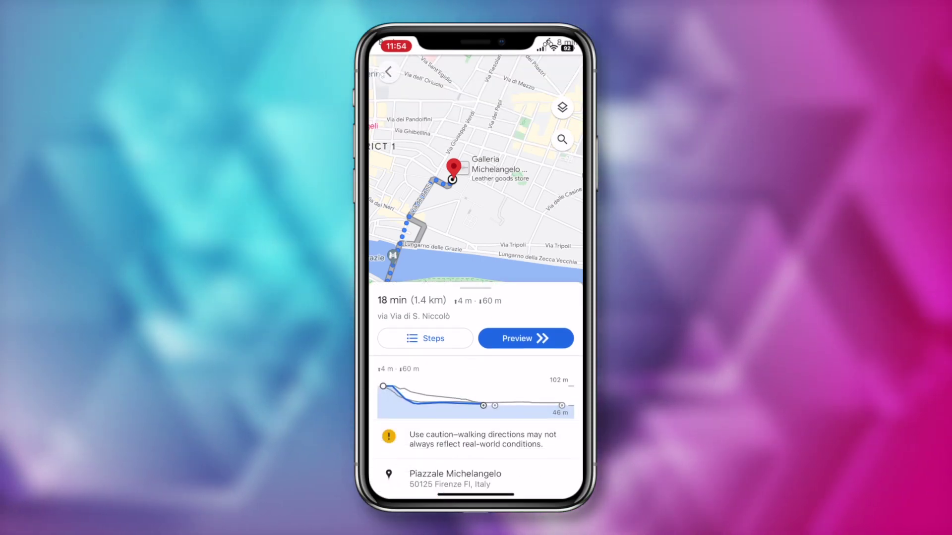
scroll(475, 298, "down", 3)
scroll(475, 297, "down", 5)
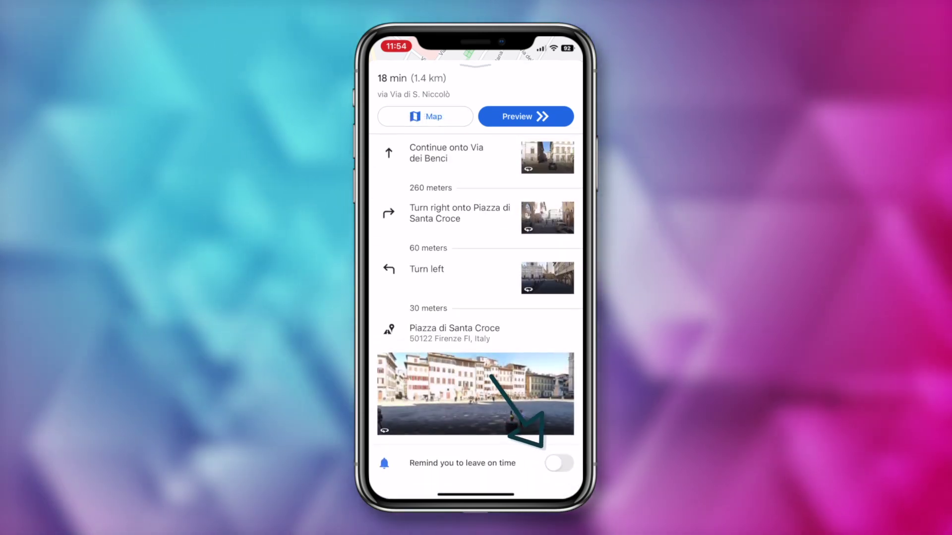
left_click(558, 463)
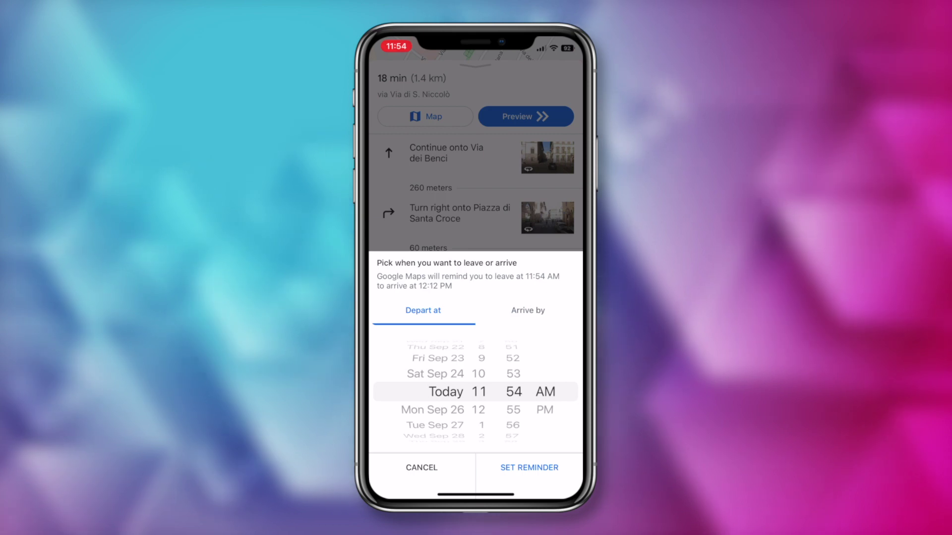
left_click(528, 311)
left_click_drag(436, 402, 437, 384)
left_click_drag(513, 377, 513, 427)
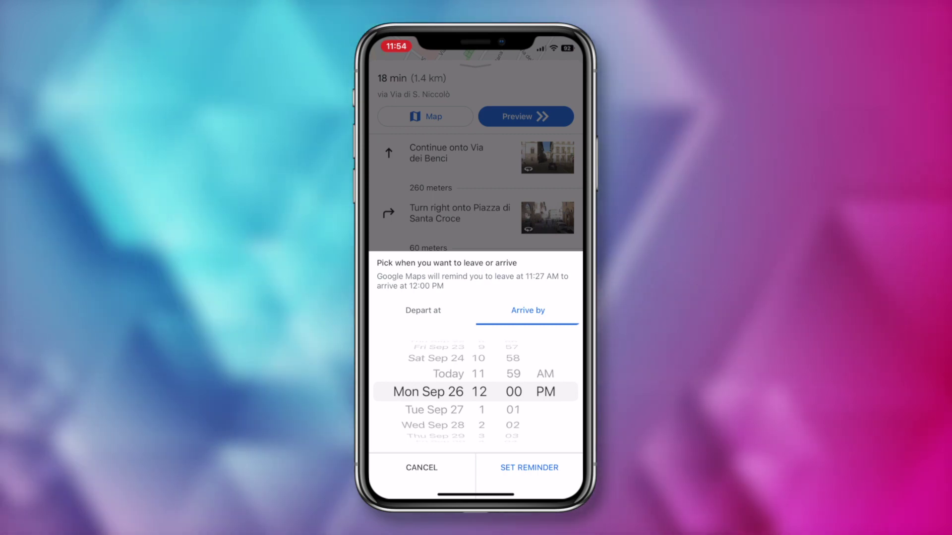
left_click(530, 467)
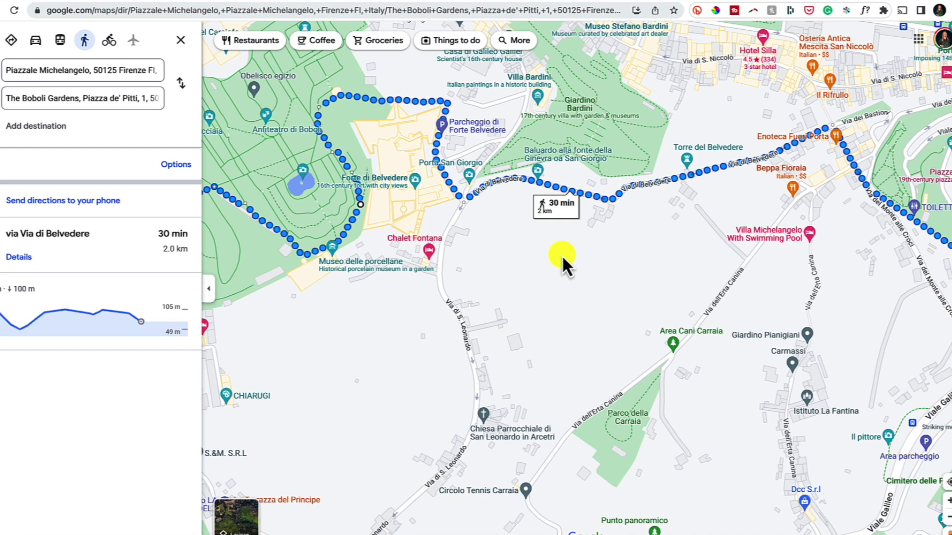
Pull the walking route through Chiesa di San Salvatore al Monte, making it 34 min, 2.4 km.
scroll(562, 255, "down", 2)
scroll(561, 255, "down", 3)
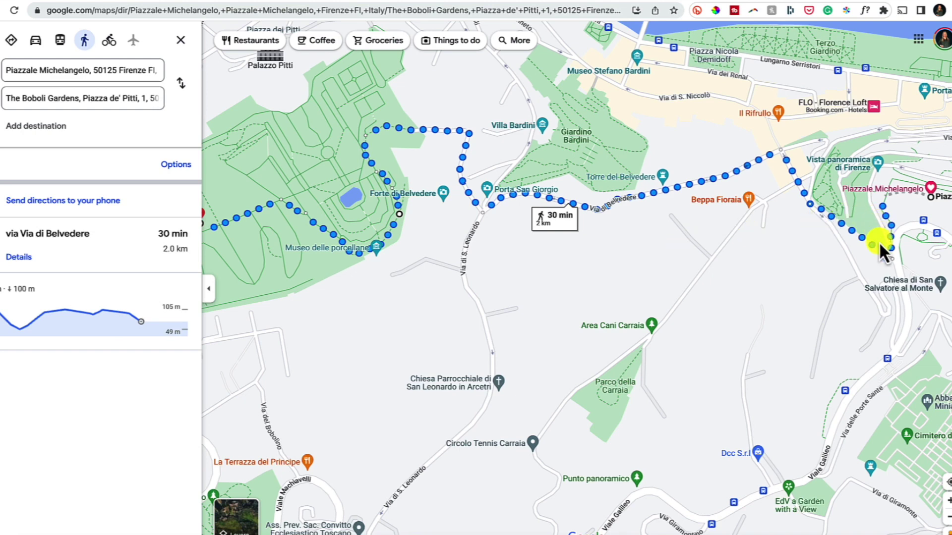
left_click_drag(862, 238, 895, 308)
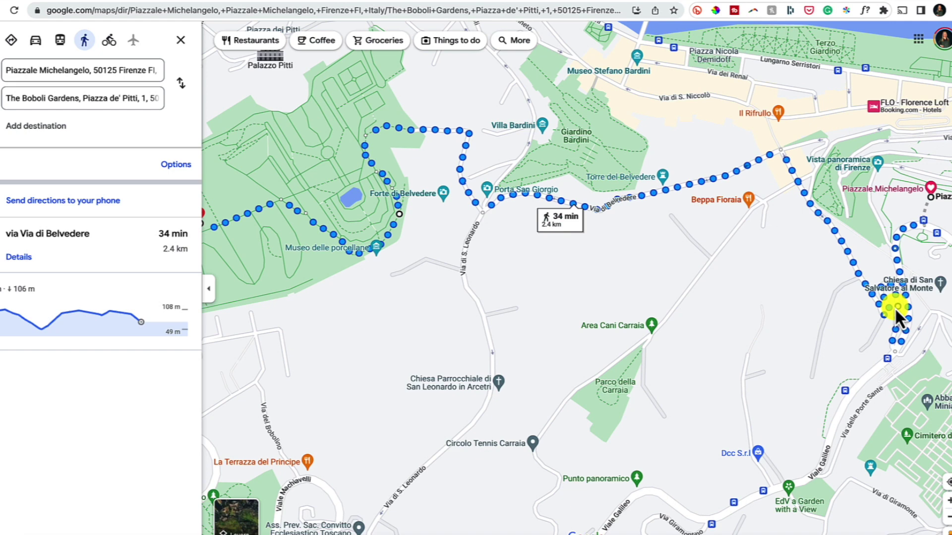
double_click(897, 305)
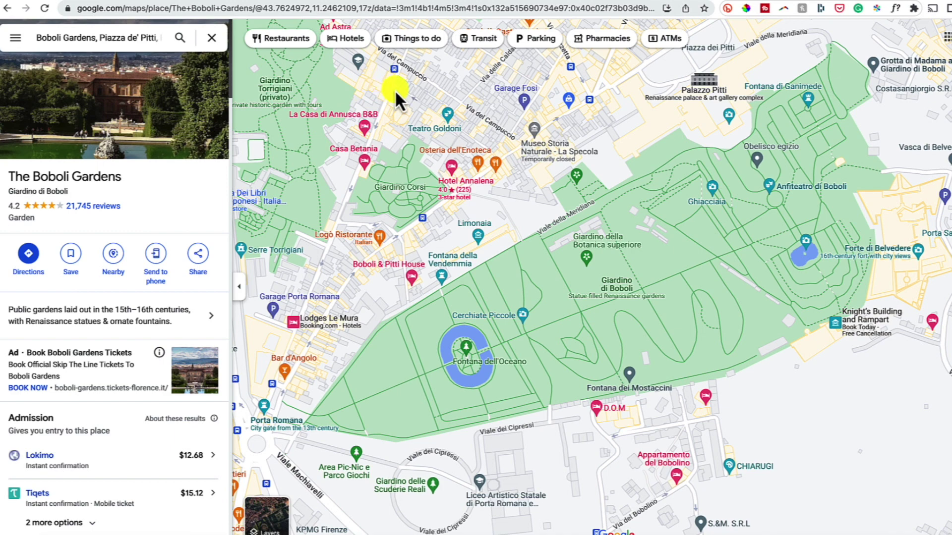
Save the Boboli Gardens to Favorites and open the Your places lists.
left_click(72, 256)
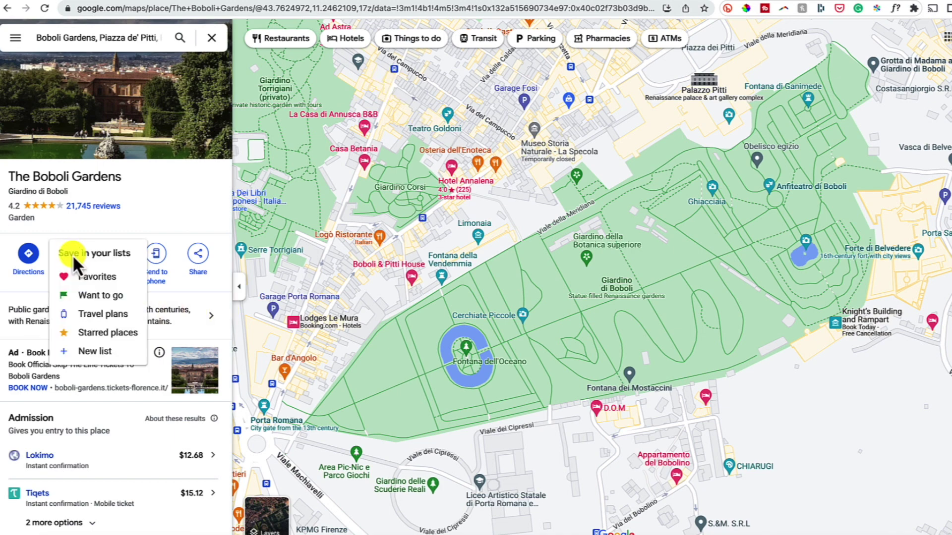
left_click(91, 283)
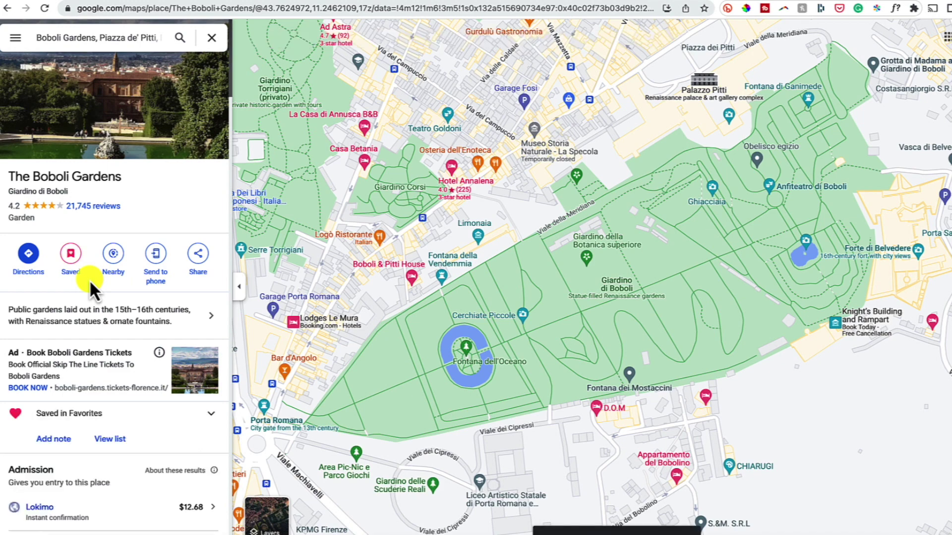
left_click(15, 39)
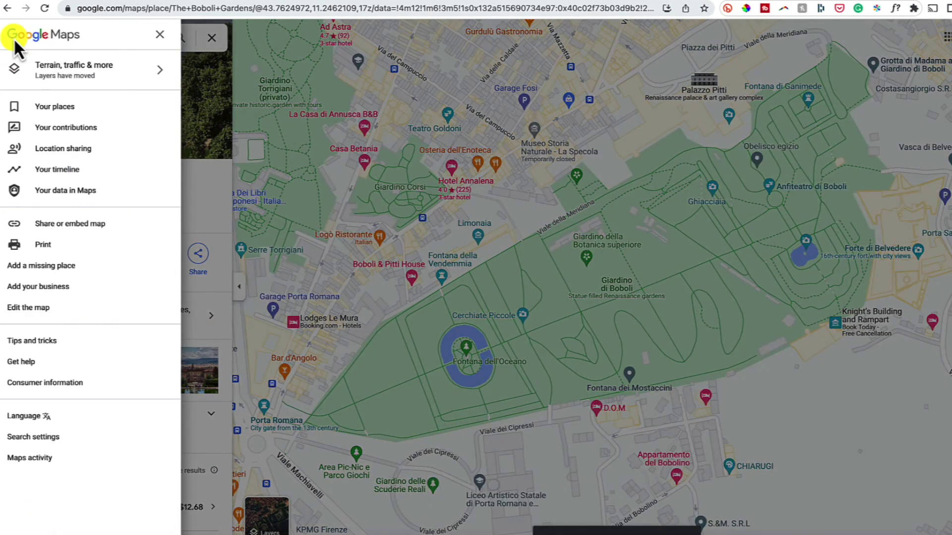
left_click(54, 106)
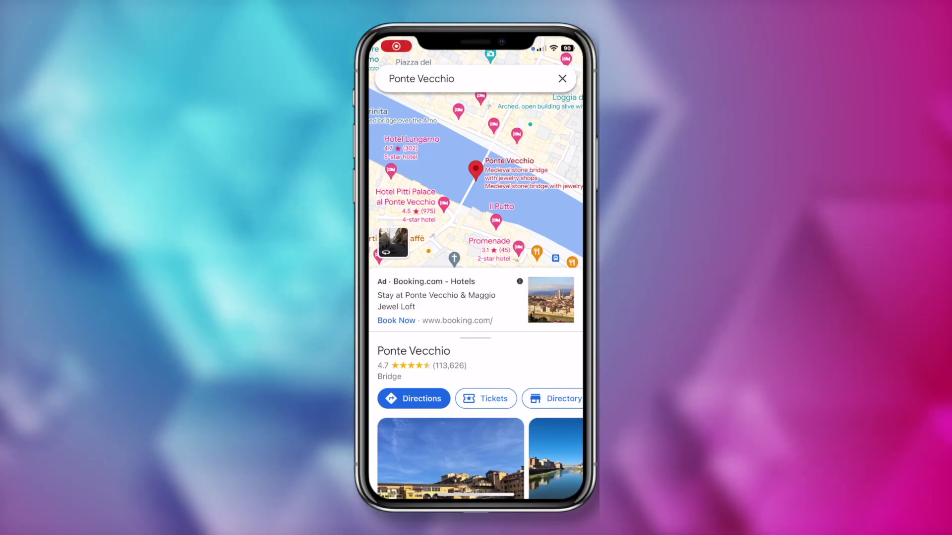
Save Ponte Vecchio to a list in the phone app.
scroll(476, 399, "right", 2)
scroll(476, 398, "right", 2)
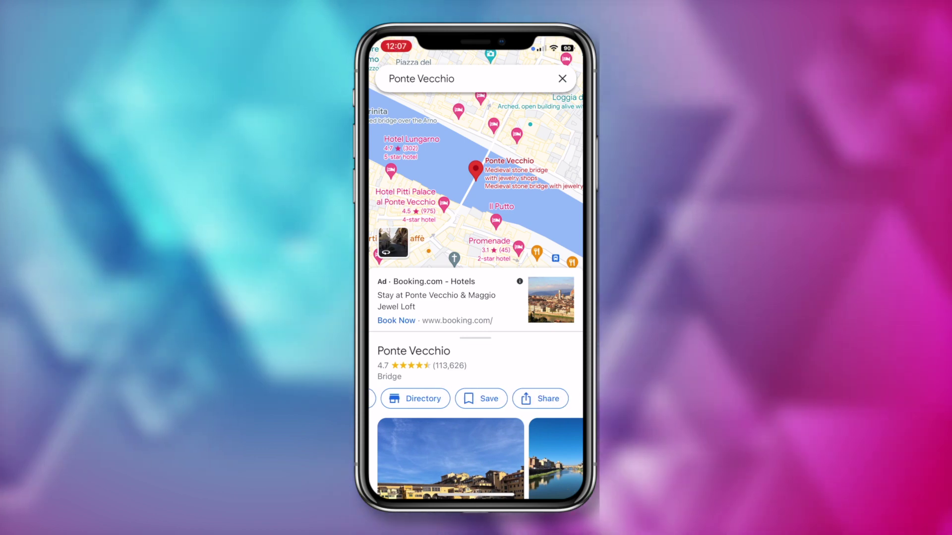
left_click(482, 399)
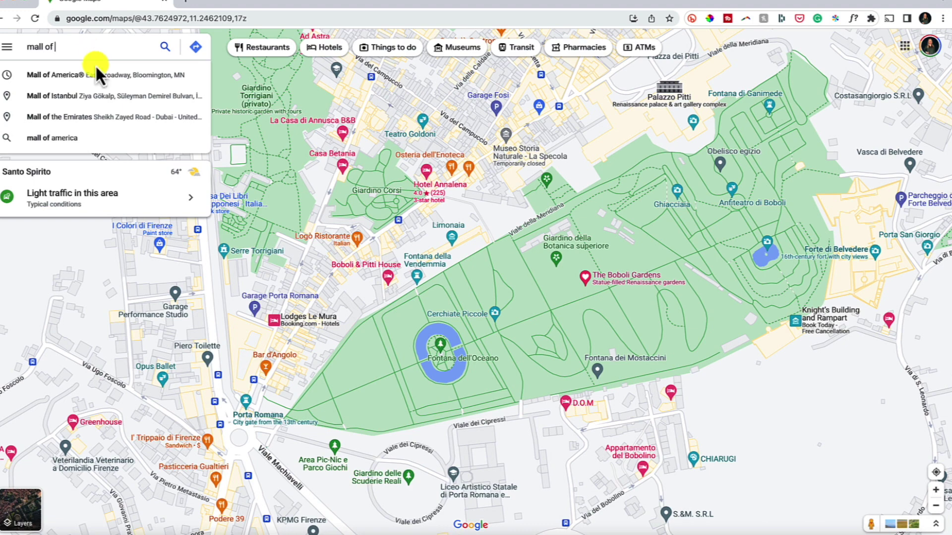
Go to Mall of America, zoom into it, and show floor plans for levels 2, 3 and 4.
left_click(95, 81)
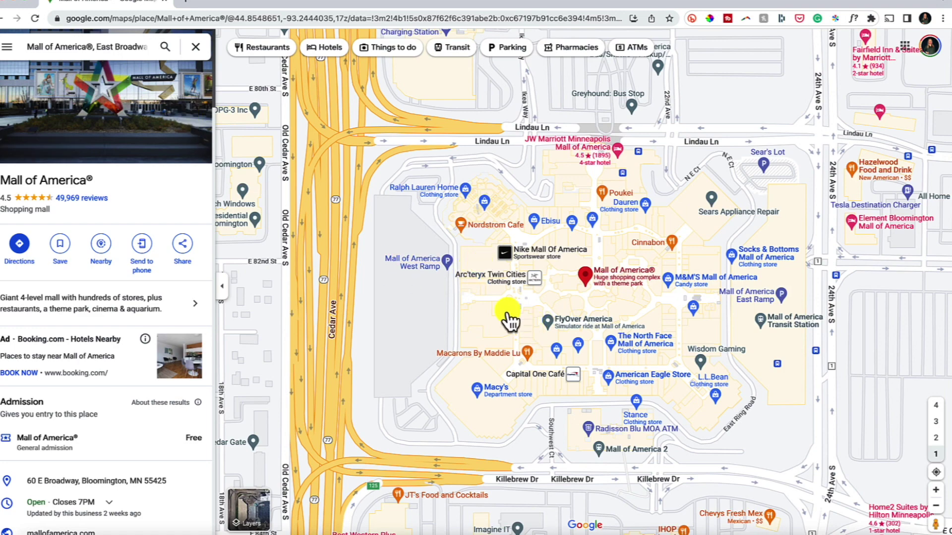
scroll(508, 317, "down", 3)
left_click_drag(510, 322, 501, 259)
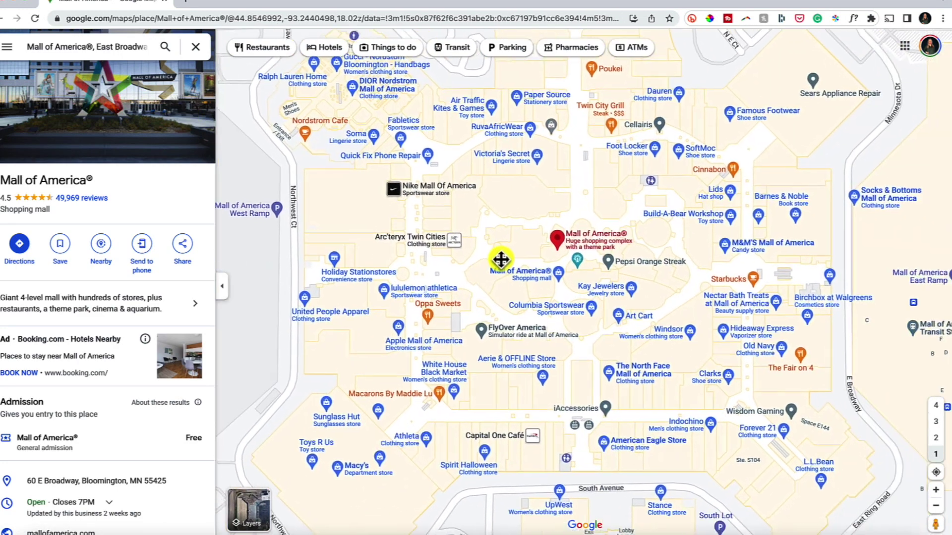
scroll(584, 233, "up", 2)
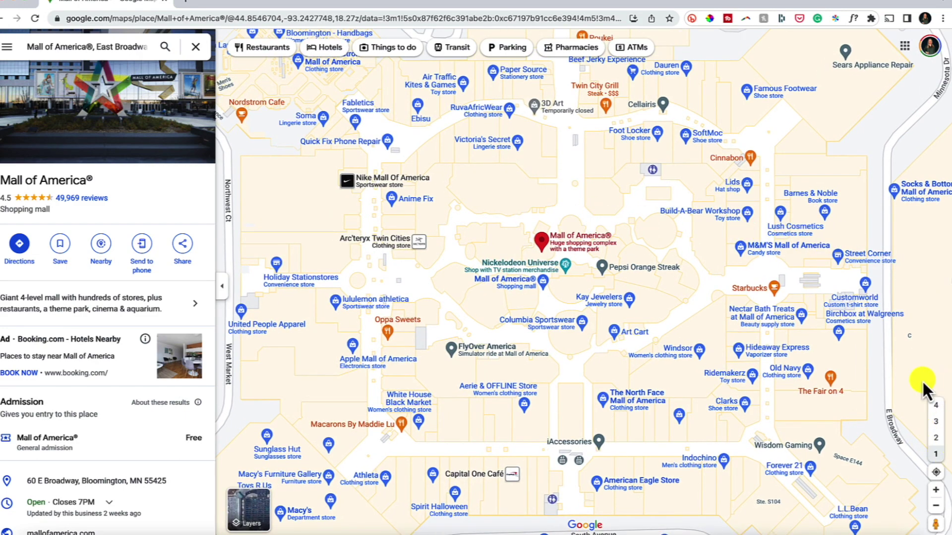
left_click(936, 438)
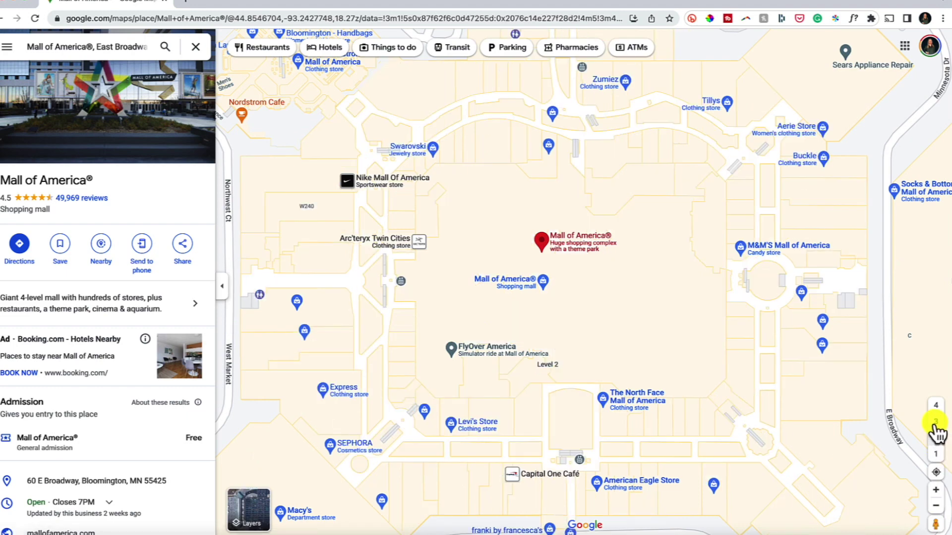
left_click(936, 422)
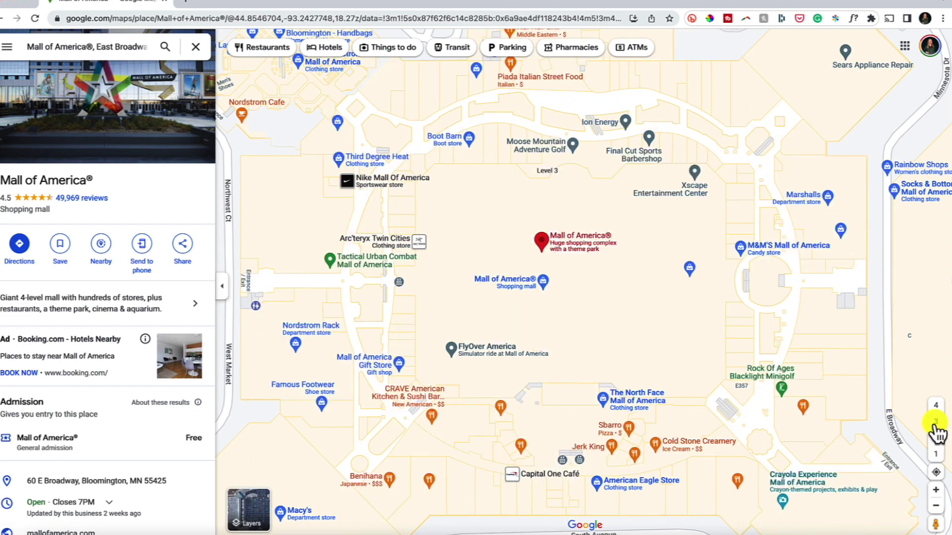
left_click(936, 405)
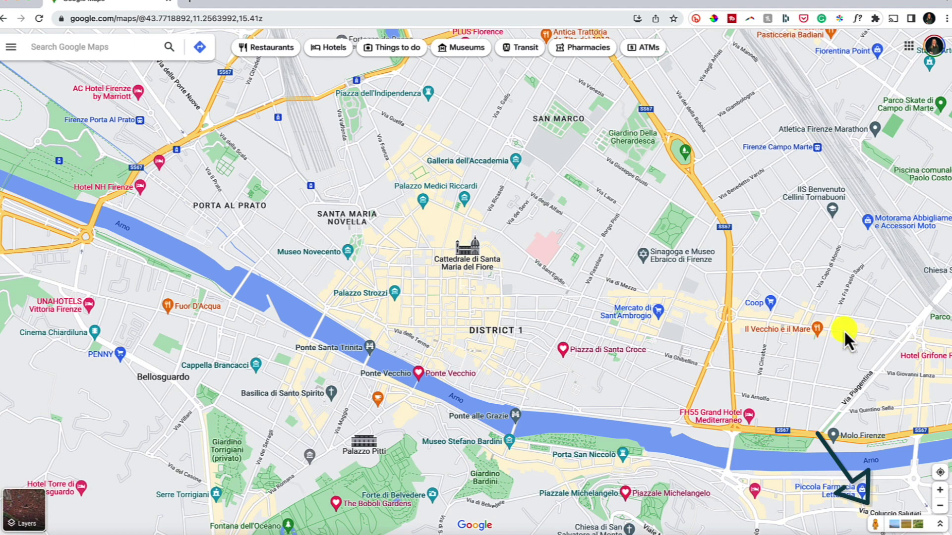
Show Street View coverage, zoom to the streets around the cathedral, and enter Street View beside it.
left_click(874, 524)
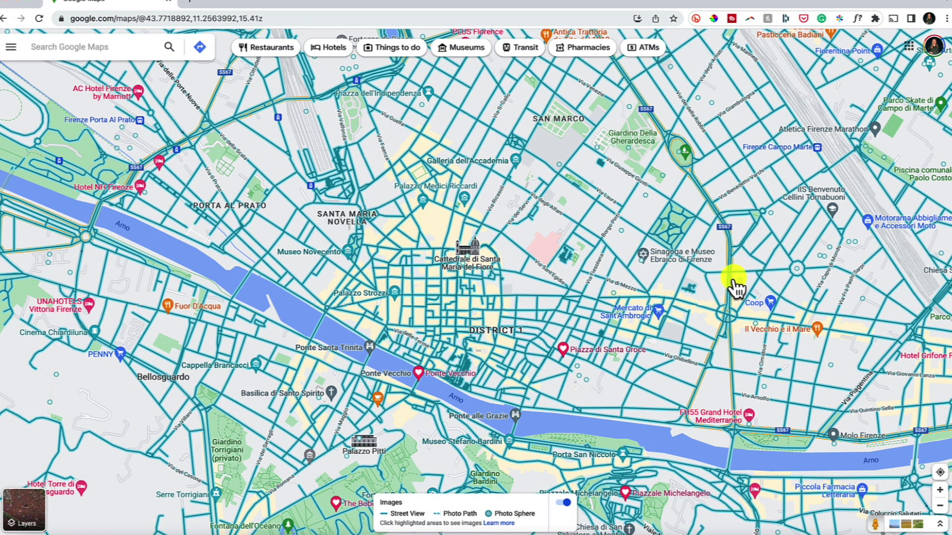
left_click_drag(526, 261, 602, 229)
scroll(602, 229, "up", 1)
scroll(602, 229, "up", 5)
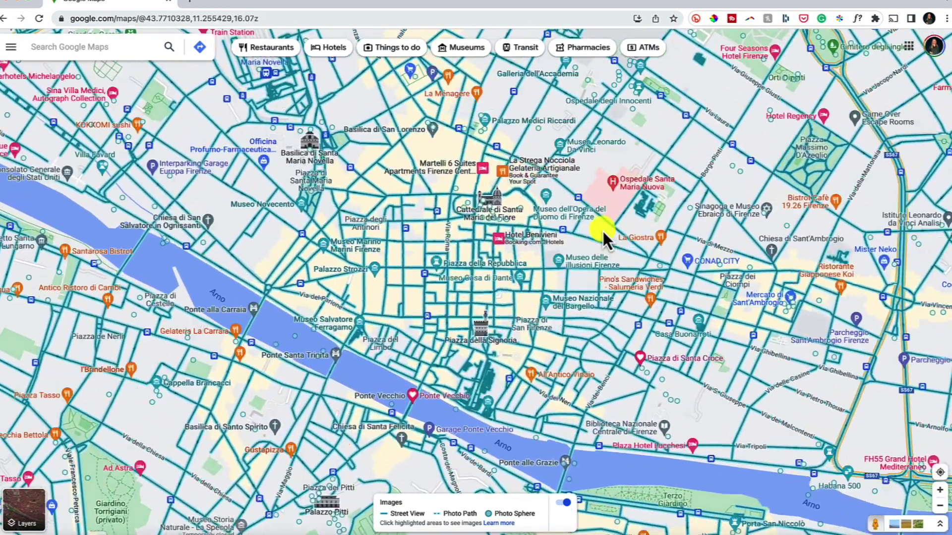
scroll(602, 230, "up", 6)
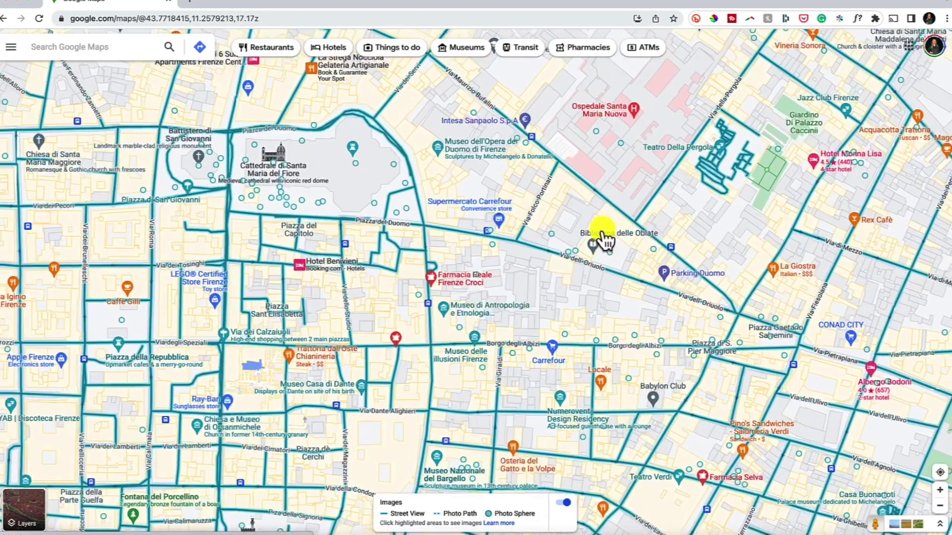
left_click(414, 196)
Look around the Piazza del Duomo panorama, tilting up toward the cathedral dome.
left_click_drag(439, 189, 538, 304)
scroll(538, 304, "up", 3)
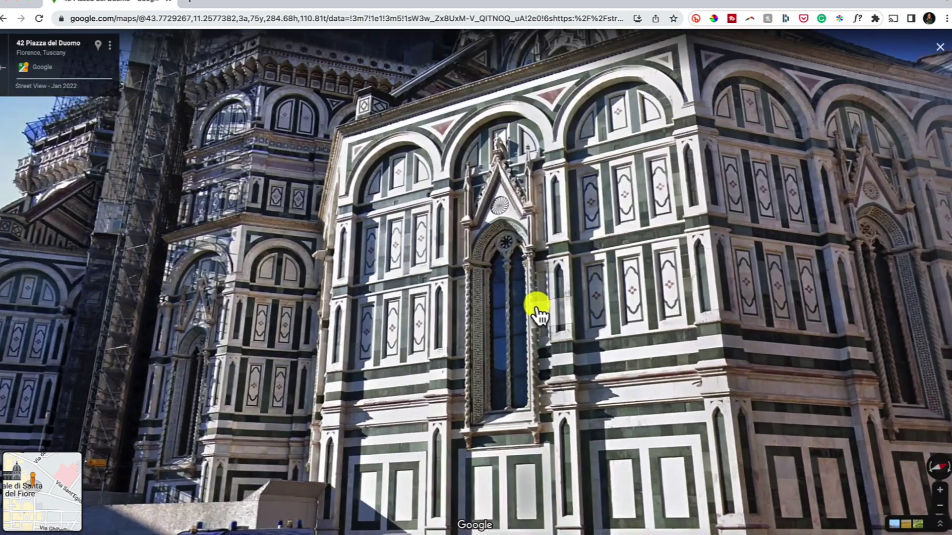
scroll(538, 305, "down", 3)
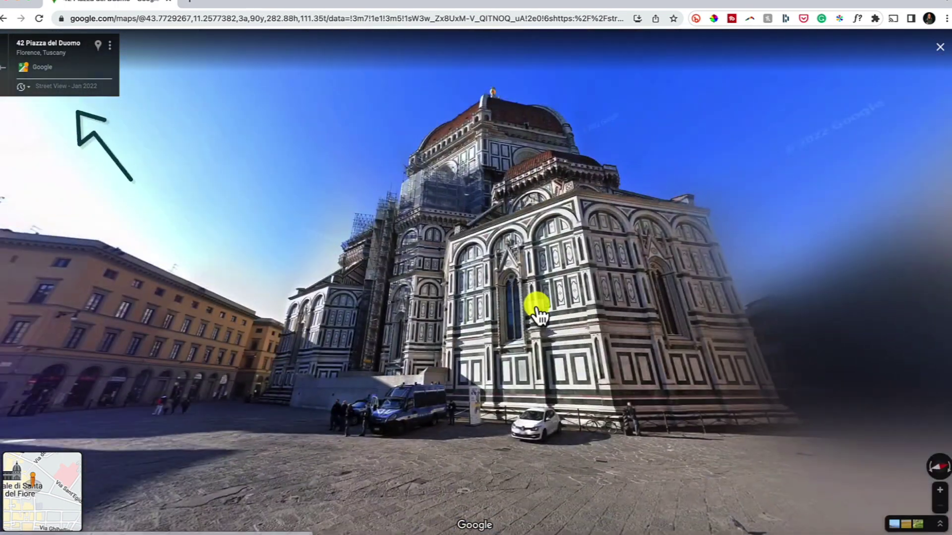
left_click_drag(538, 304, 533, 284)
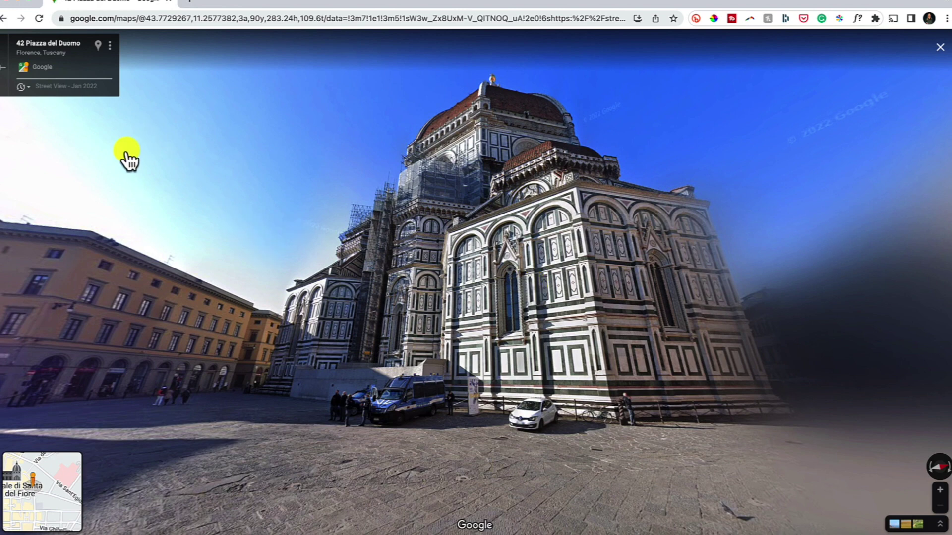
Switch the panorama from Jan 2022 to the Jul 2014 imagery and look around it.
left_click(52, 86)
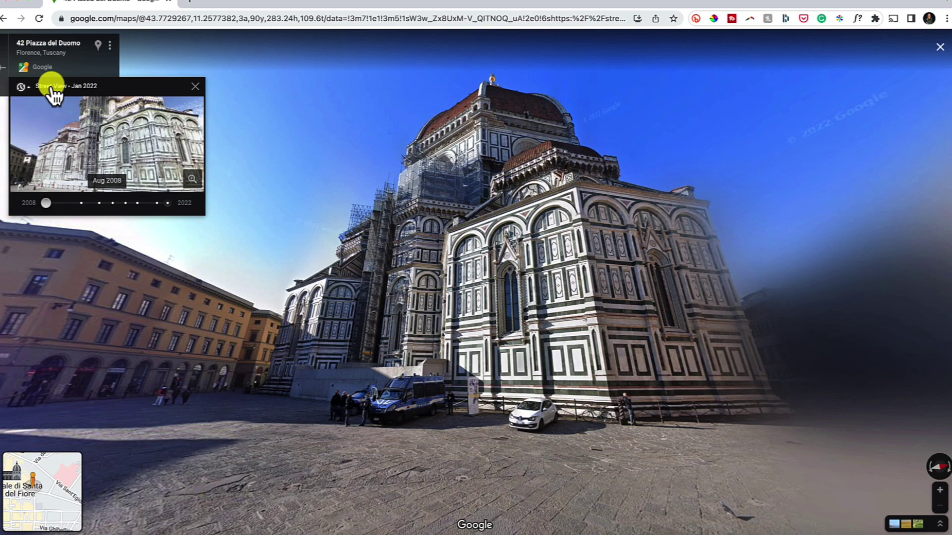
left_click(80, 203)
left_click_drag(98, 202, 169, 203)
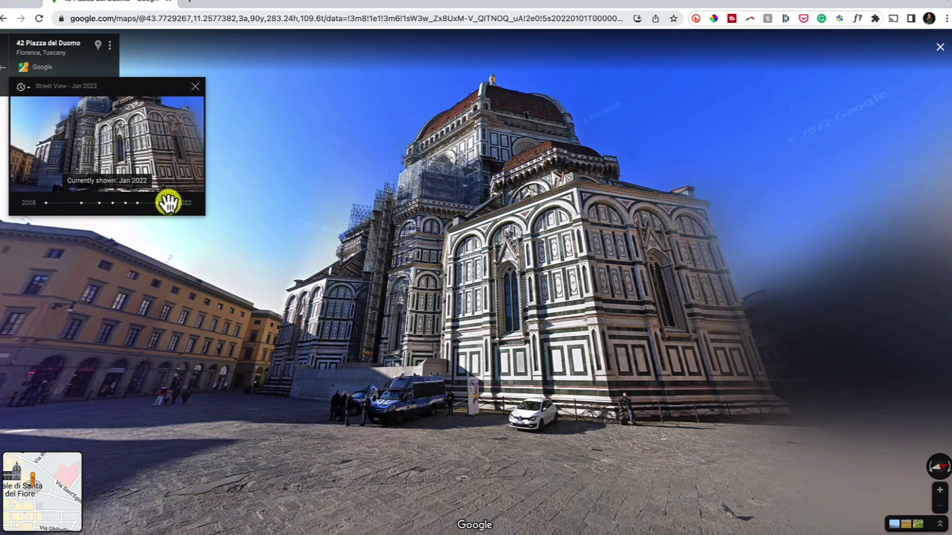
left_click(138, 203)
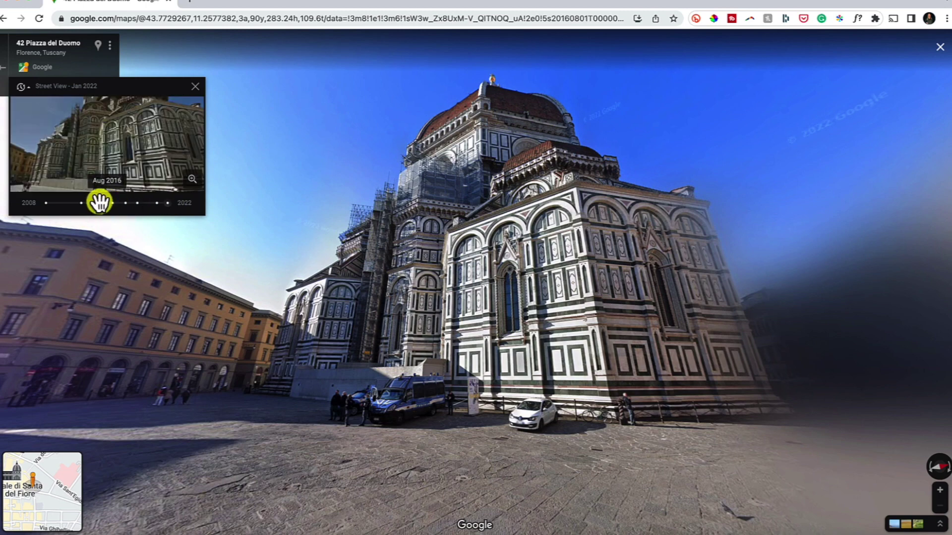
left_click_drag(82, 203, 81, 203)
left_click(94, 168)
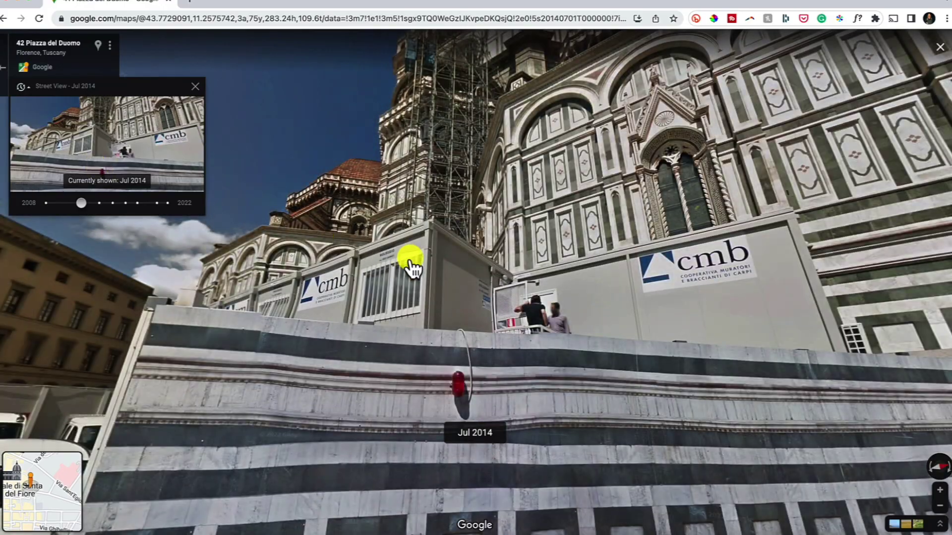
left_click_drag(410, 268, 404, 85)
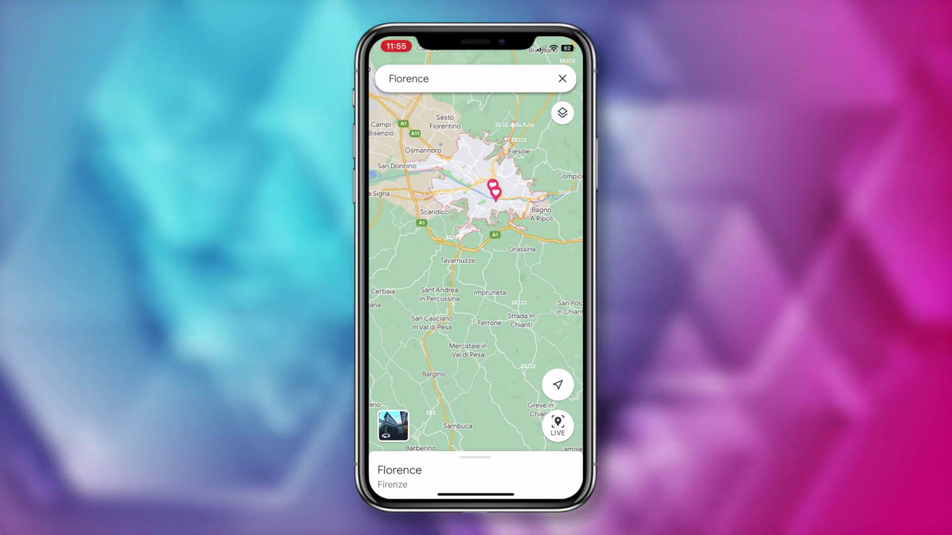
From the Florence place sheet, save an offline map of the adjusted Florence area.
left_click_drag(475, 208, 475, 74)
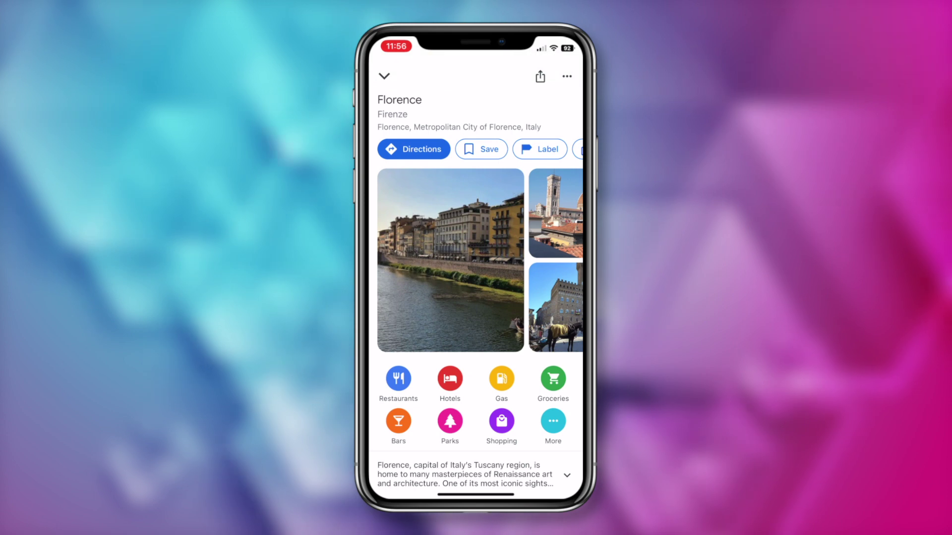
left_click_drag(526, 149, 446, 149)
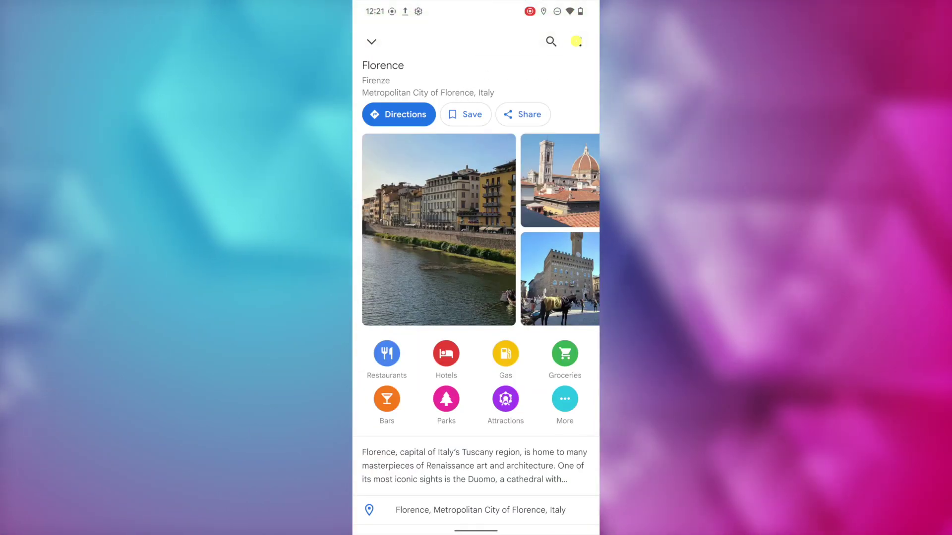
left_click(580, 41)
left_click(575, 72)
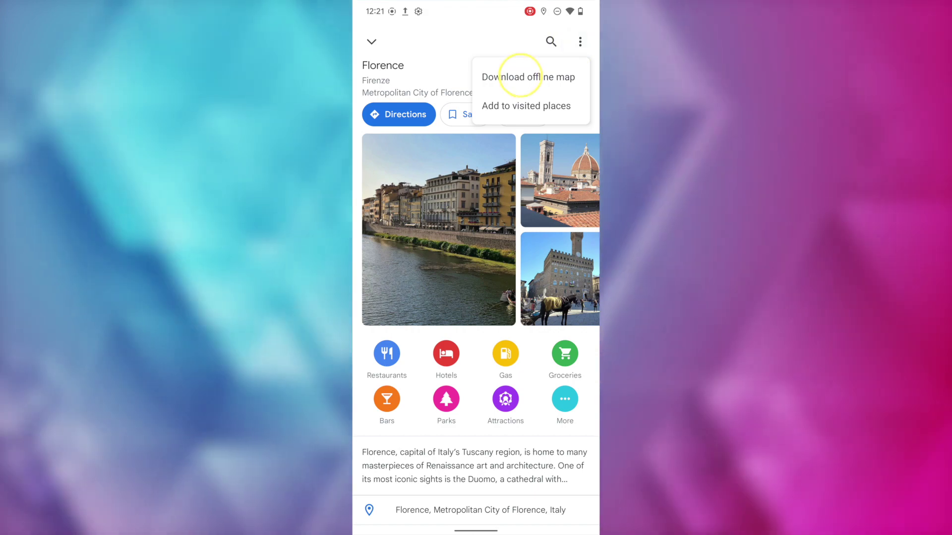
mouse_move(476, 263)
left_mouse_down()
mouse_move(508, 262)
mouse_move(476, 263)
left_mouse_up()
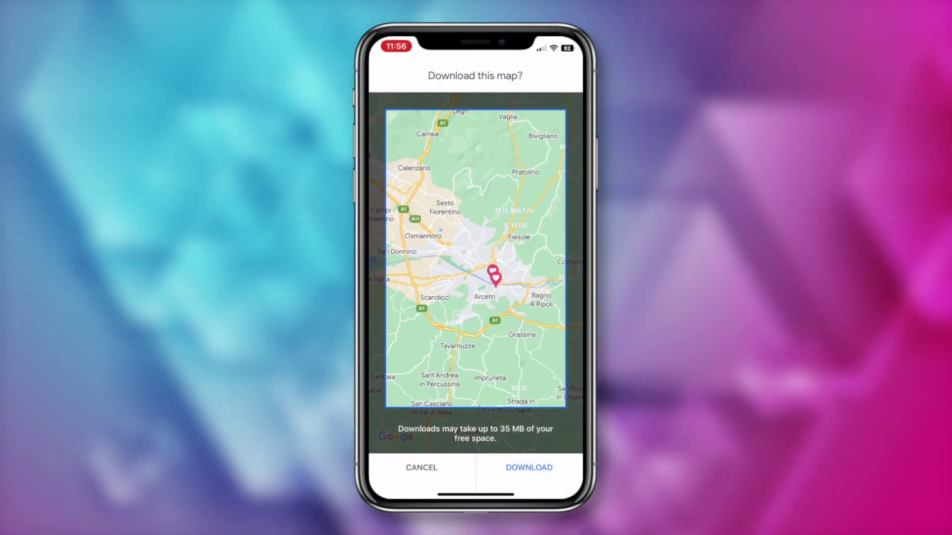
left_click(527, 468)
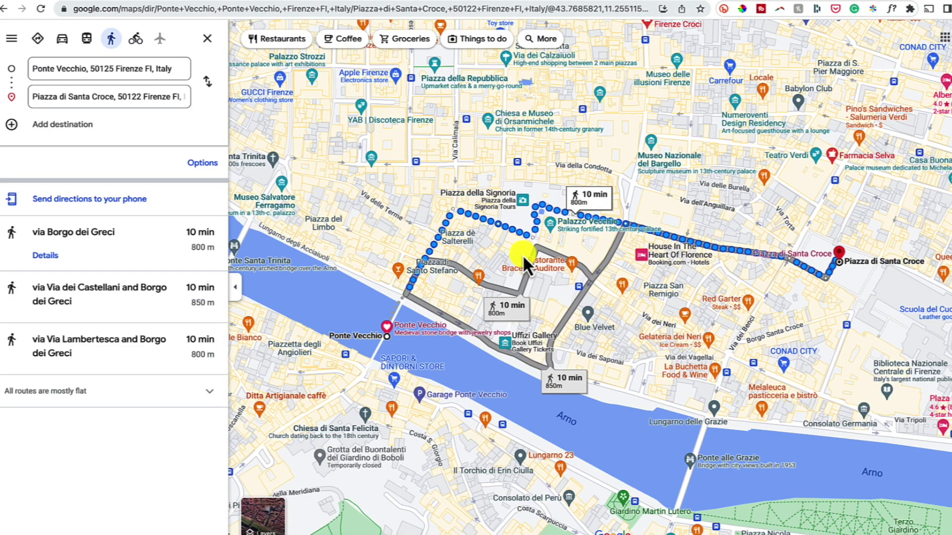
Send the Ponte Vecchio–Piazza di Santa Croce walking route to the Google Pixel 6 Pro.
left_click(87, 208)
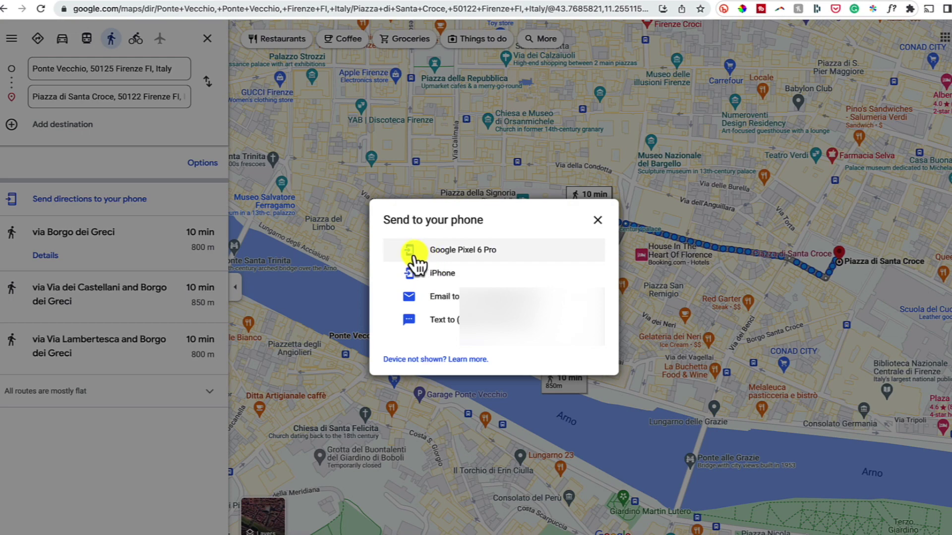
left_click(492, 280)
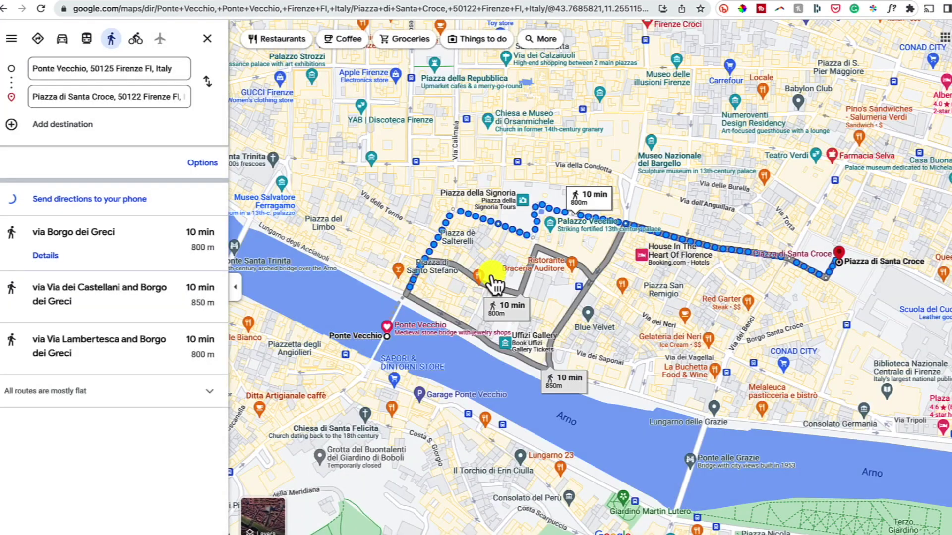